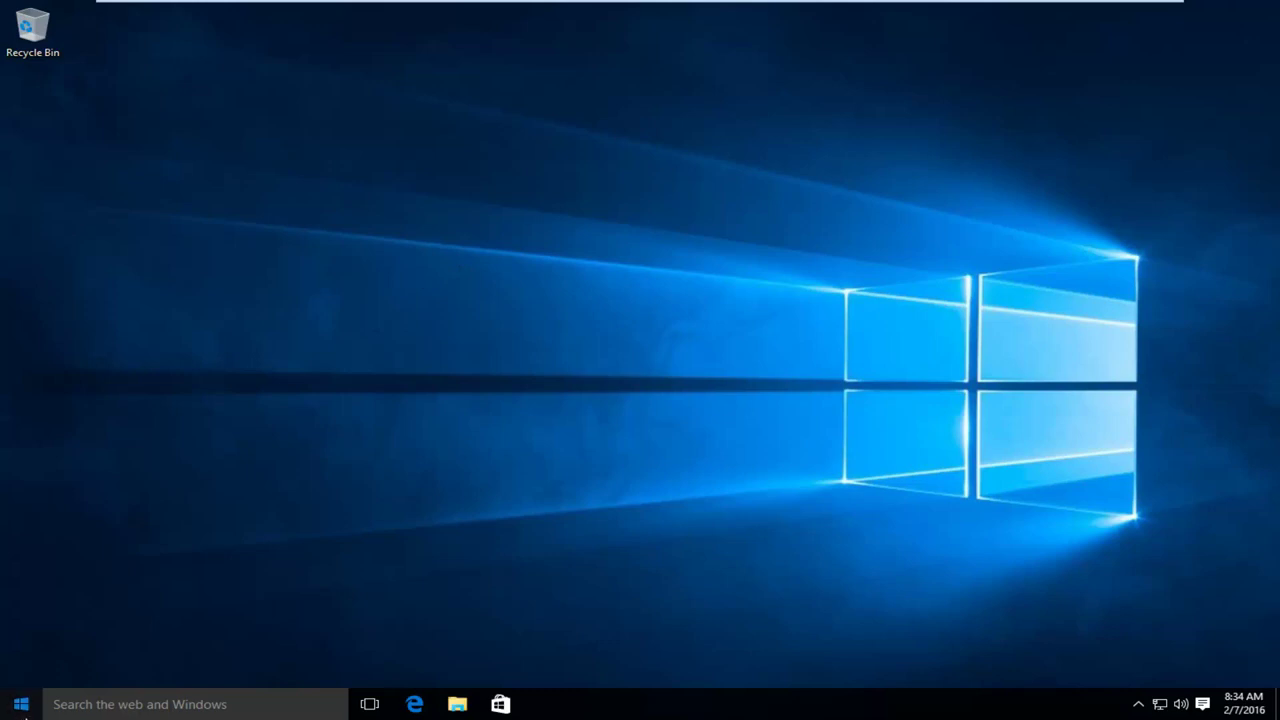
Search 'device manager' from the Start menu and launch the Device Manager result
click(24, 708)
text(de)
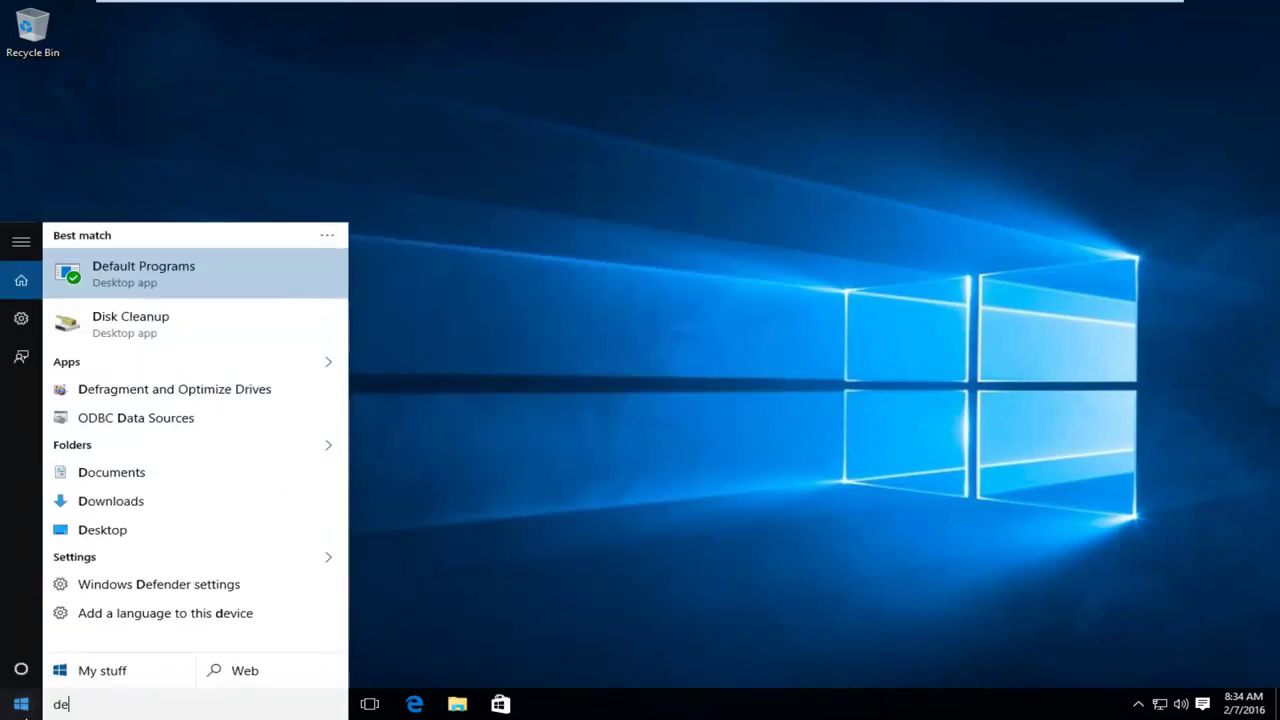
text(vice manager)
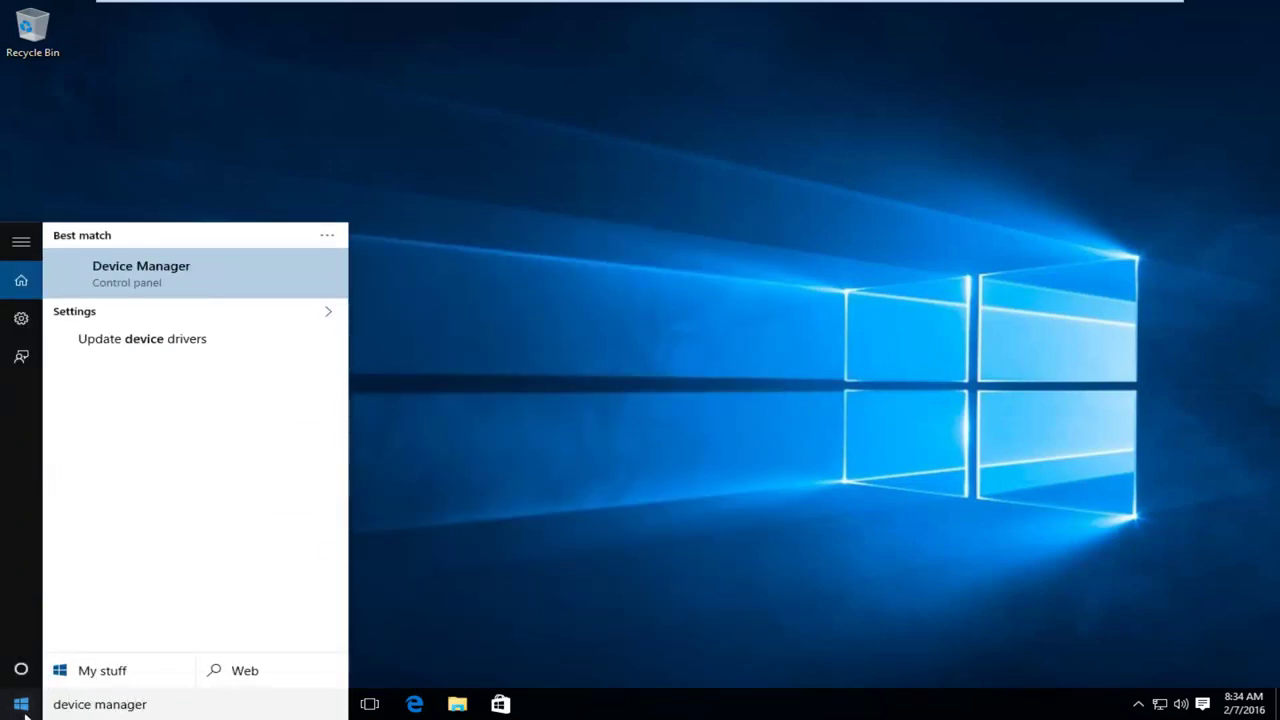
click(108, 270)
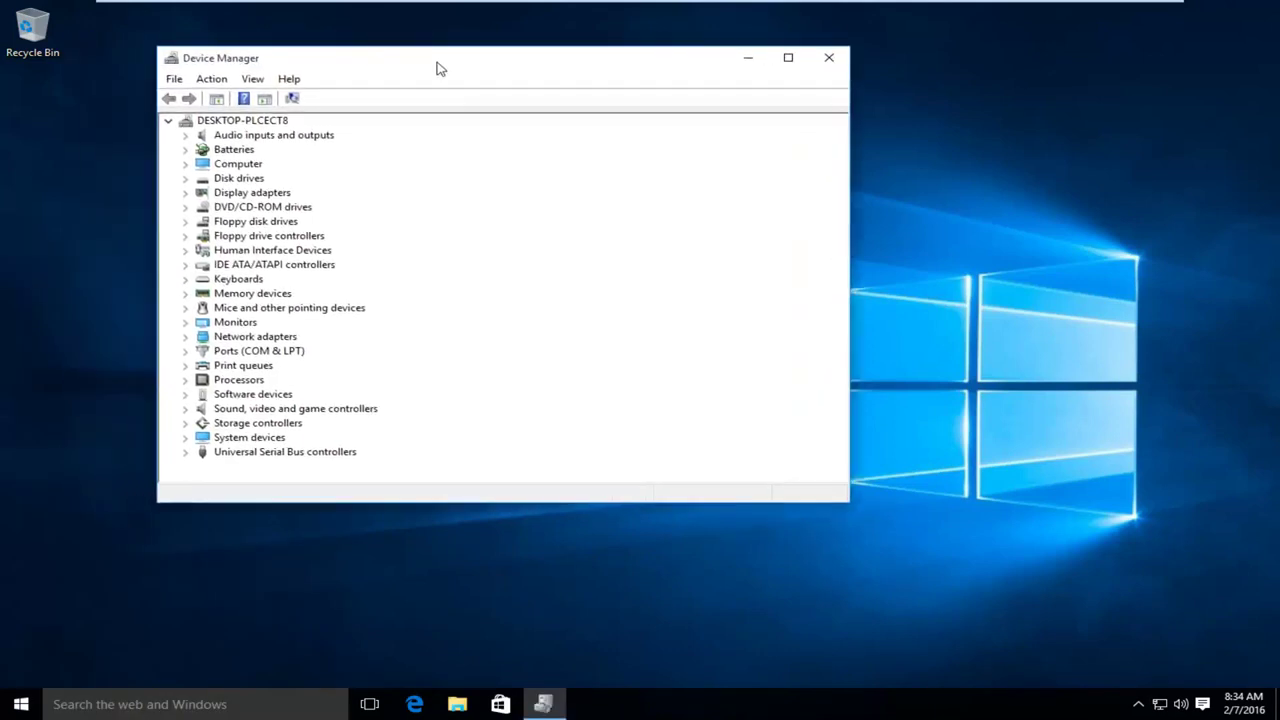
drag(437, 68, 537, 77)
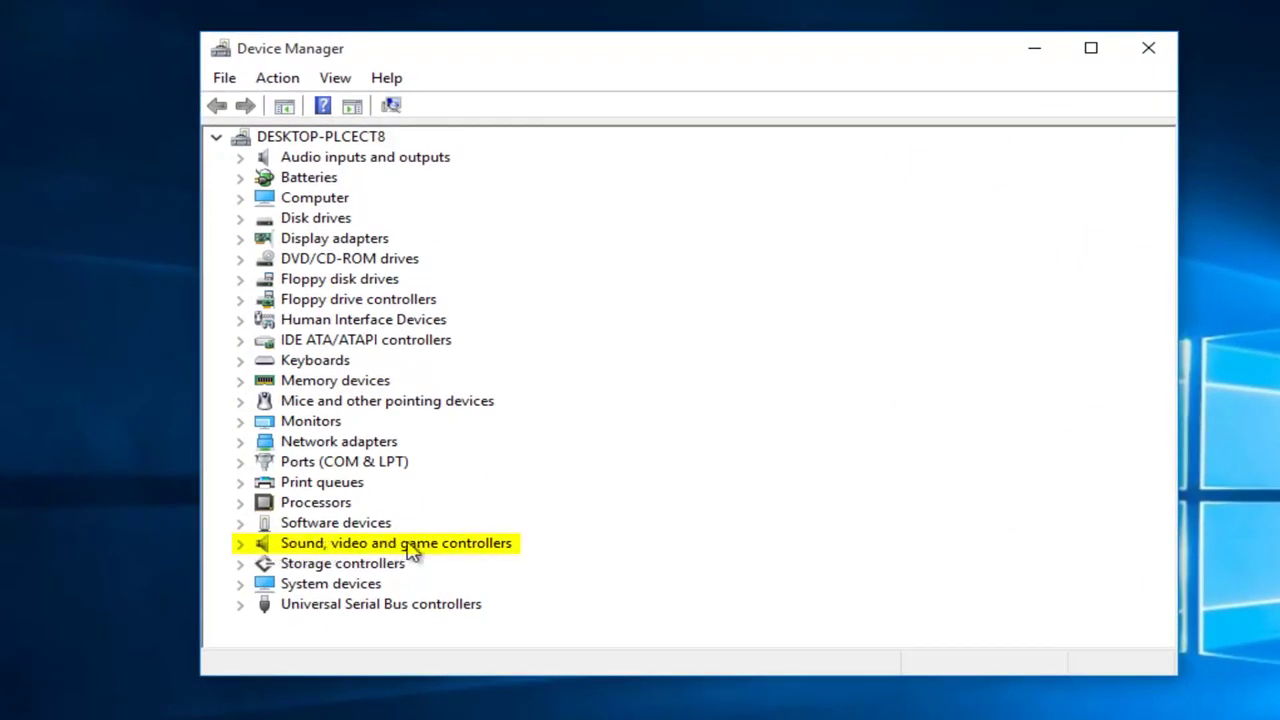
Expand Sound, video and game controllers and select High Definition Audio Device
click(241, 545)
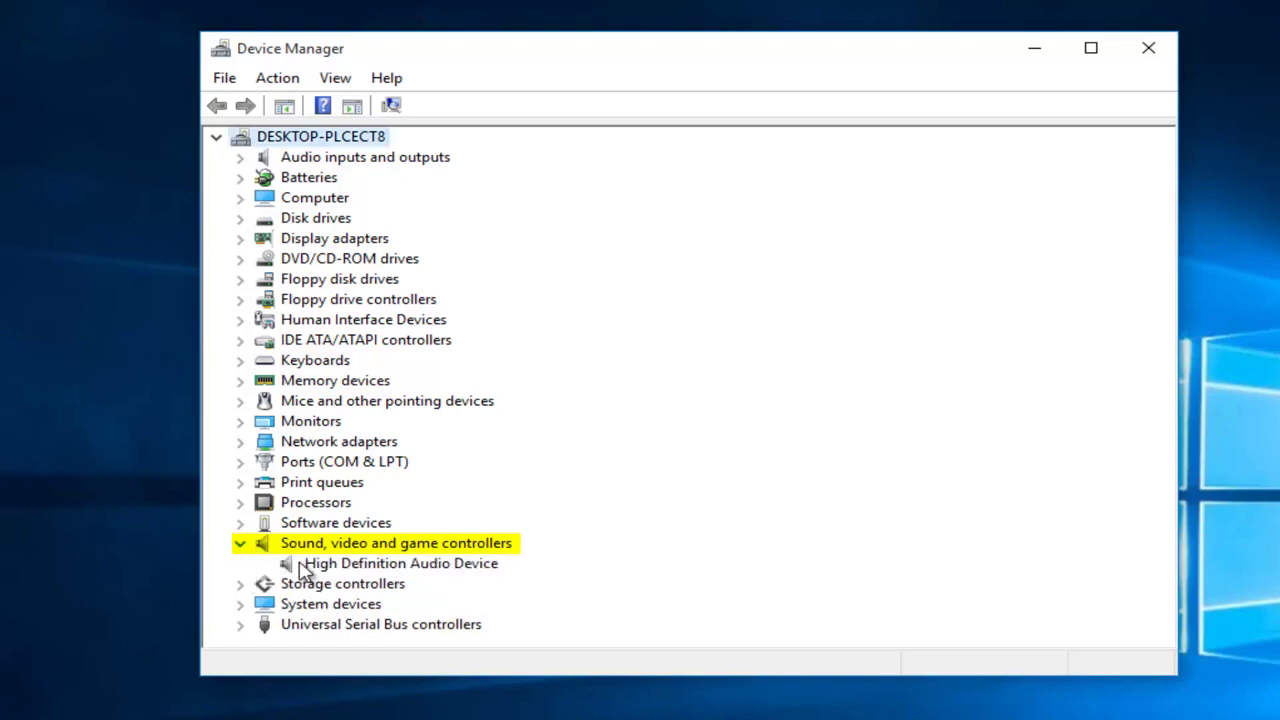
click(292, 565)
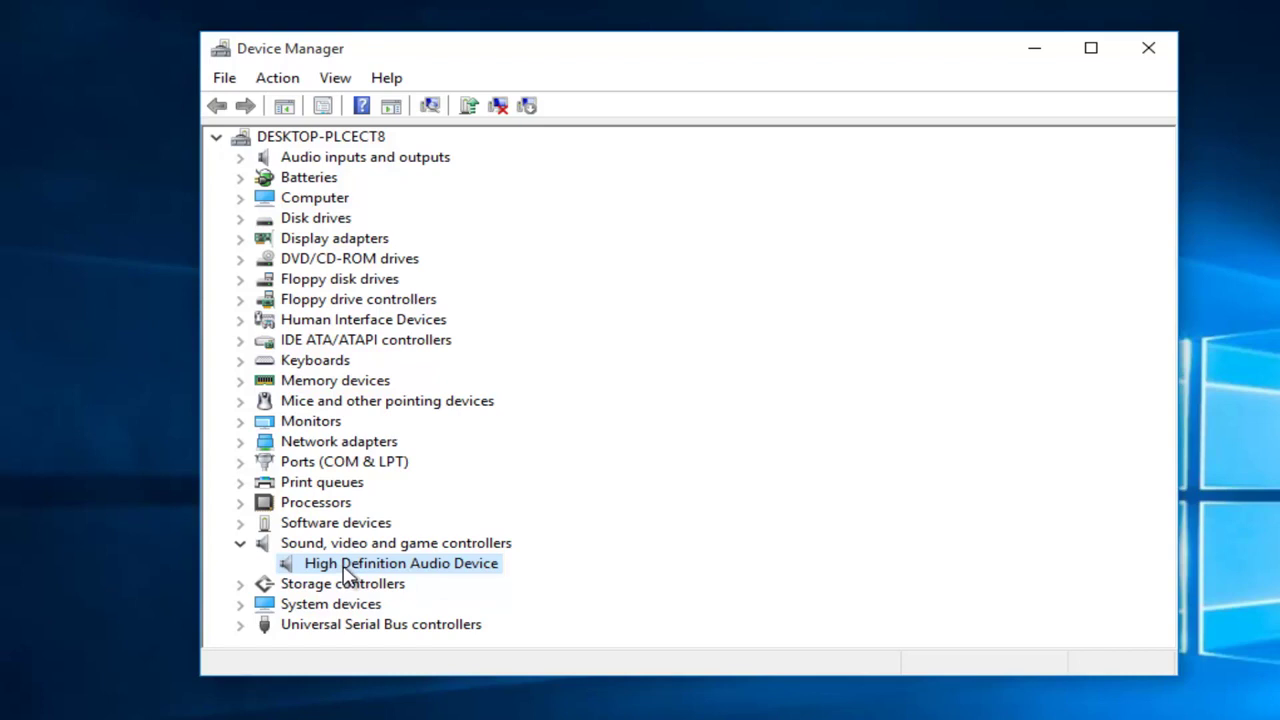
Choose Update Driver Software from the High Definition Audio Device's context menu
right_click(381, 568)
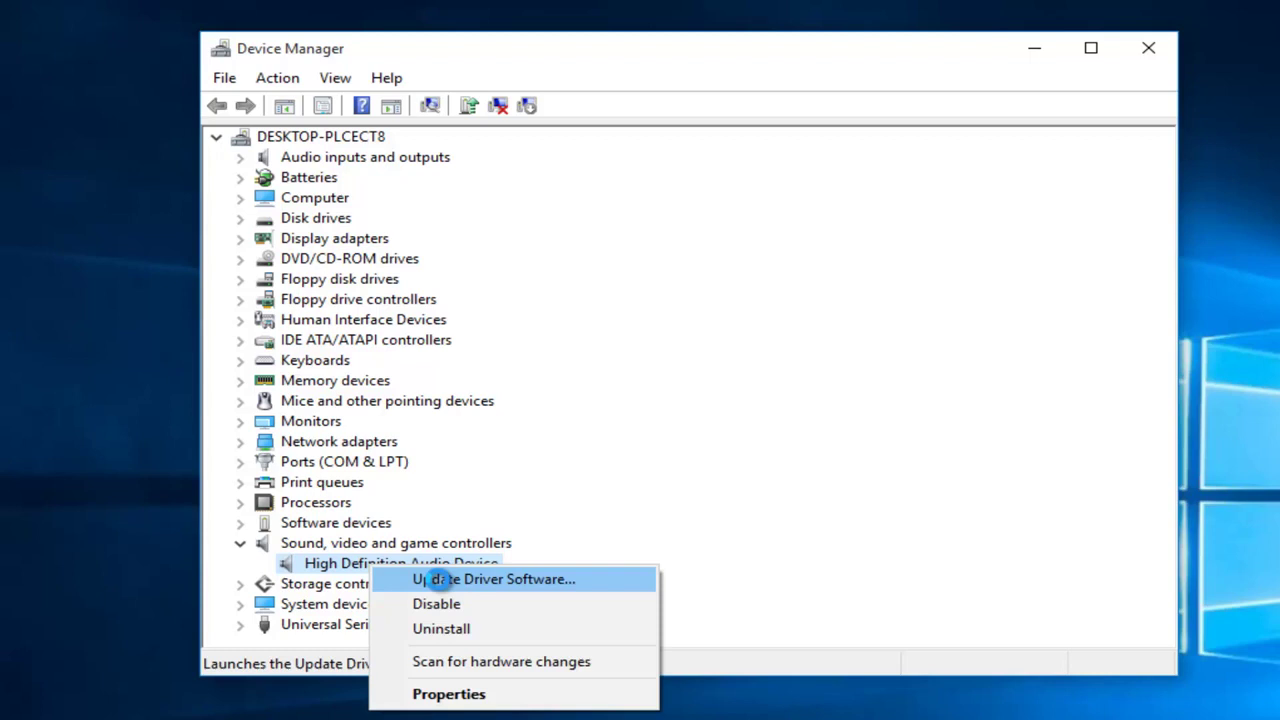
click(437, 579)
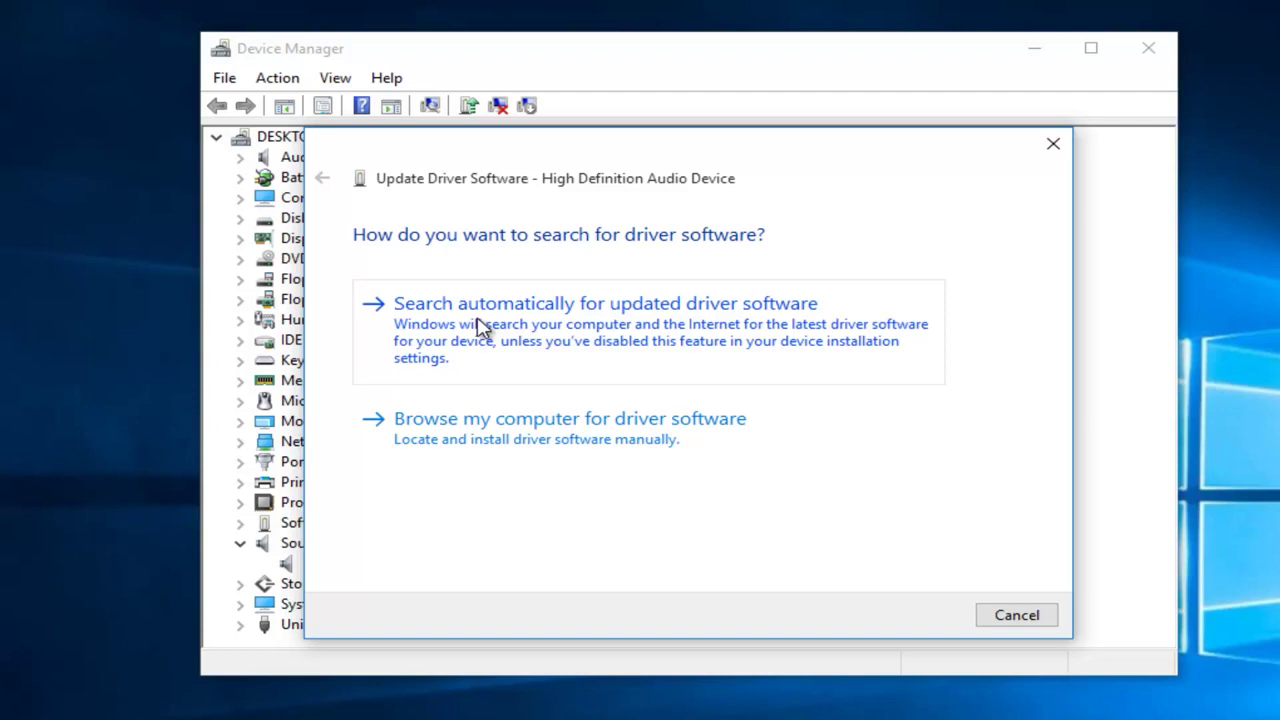
click(558, 333)
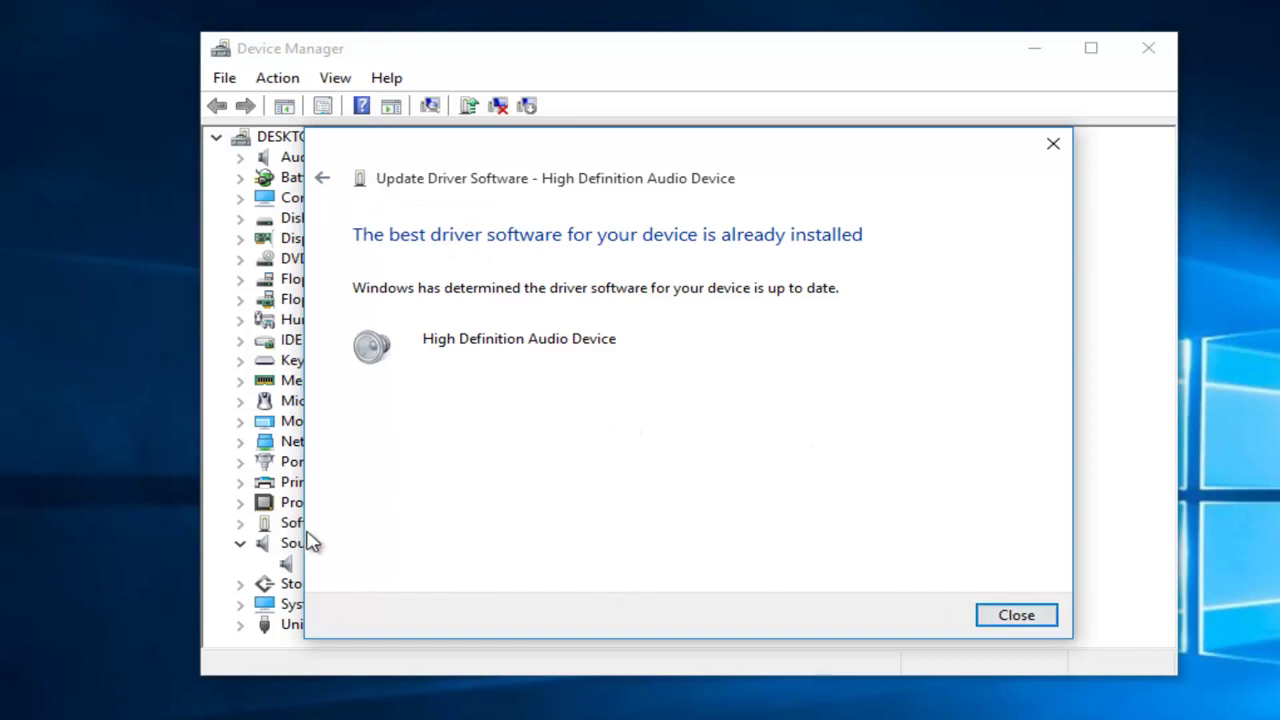
click(323, 182)
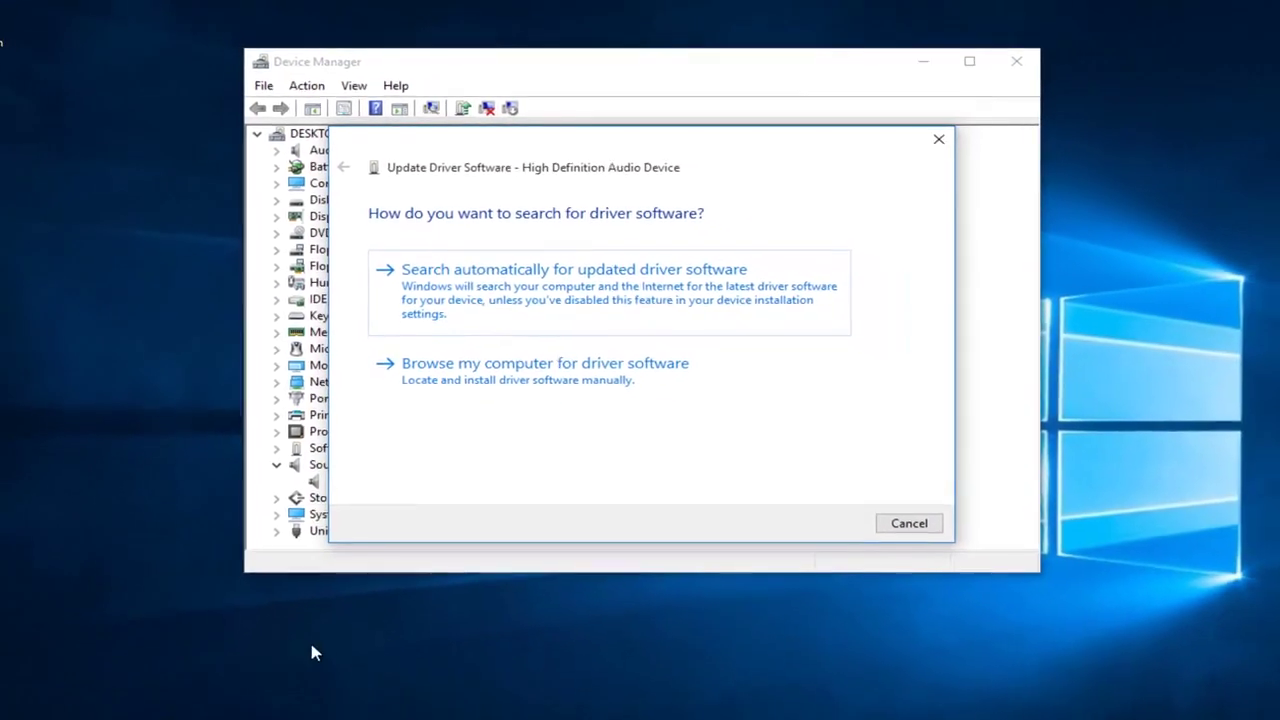
Open Edge and search Google for 'realtek high definition audio driver' using the suggestion
click(415, 704)
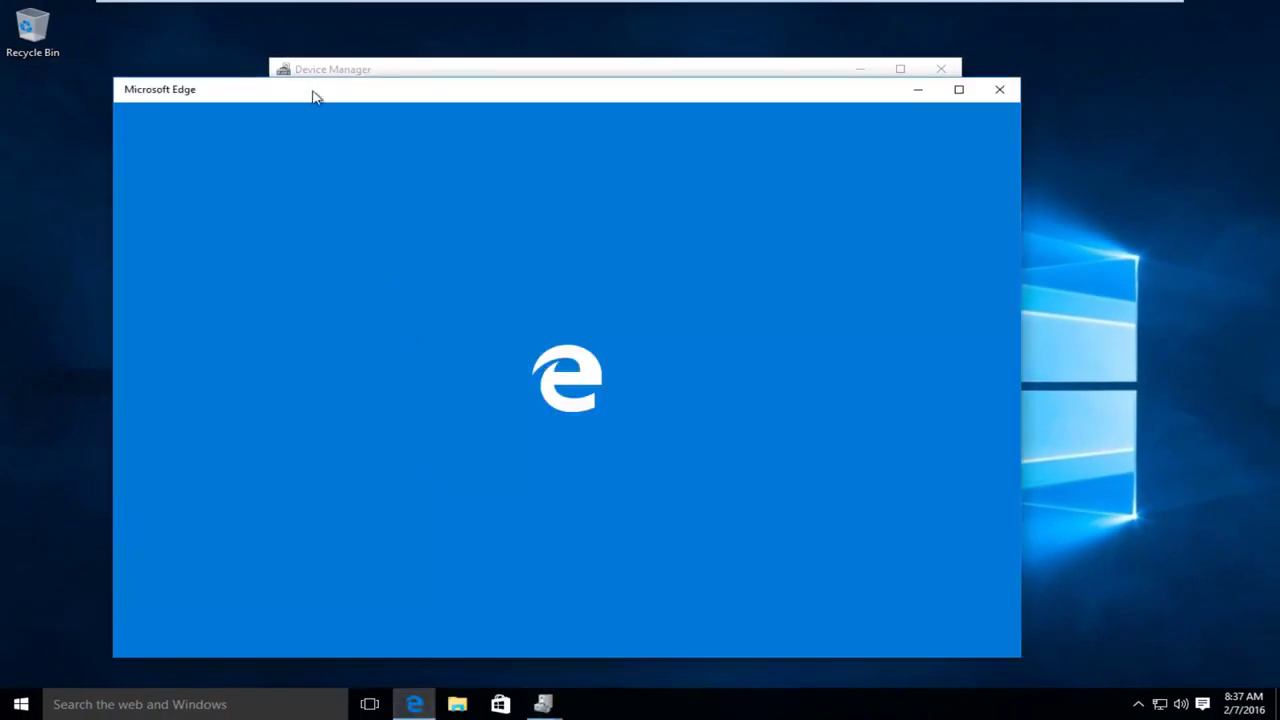
drag(314, 94, 451, 89)
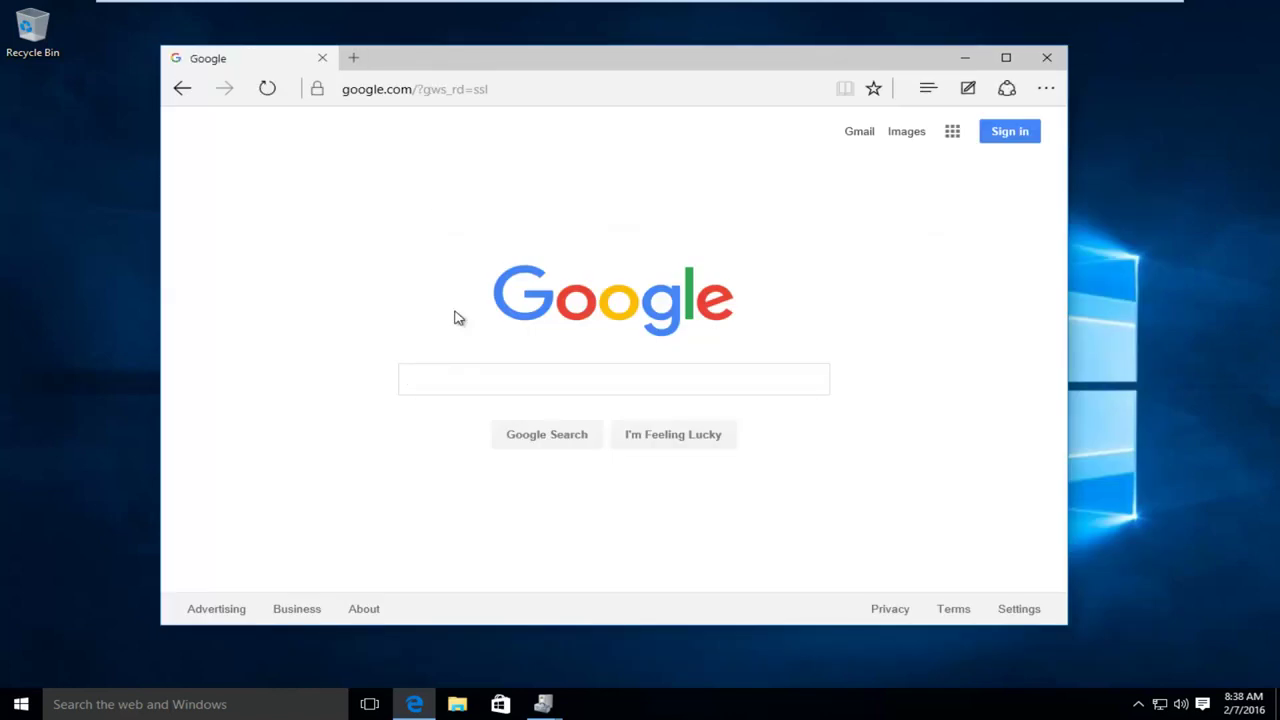
text(re)
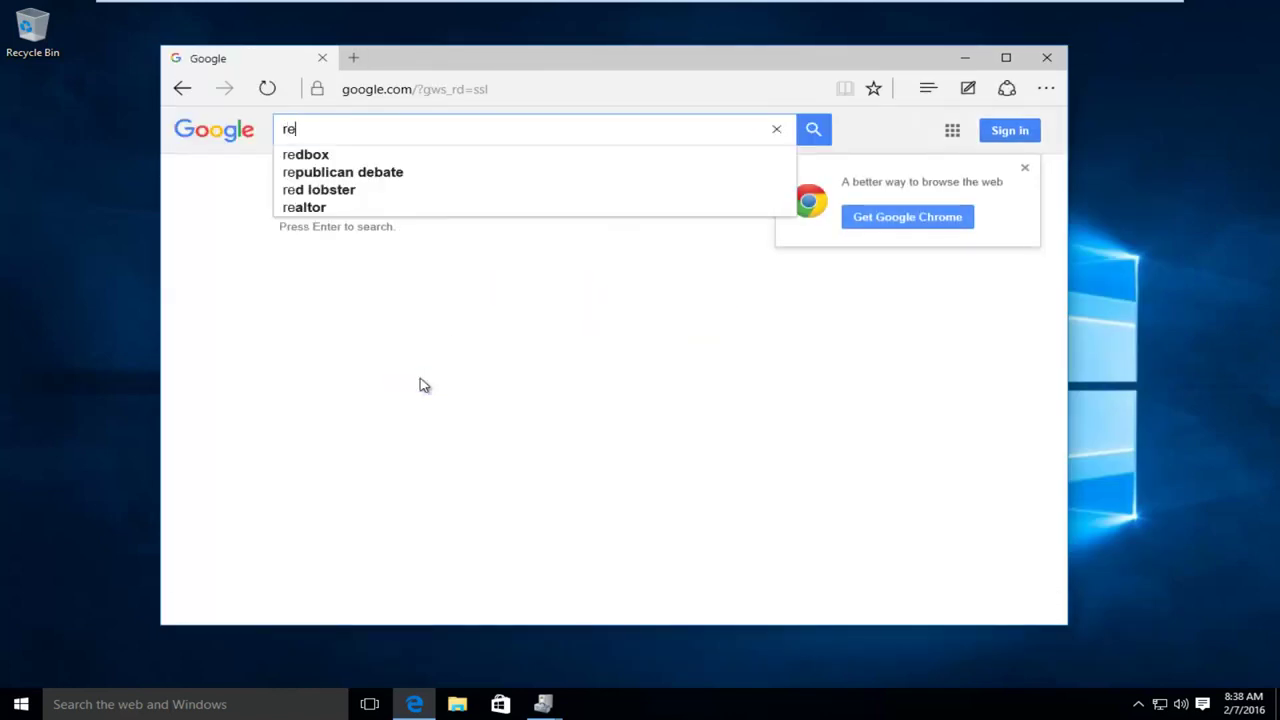
text(l)
key(BackSpace)
text(altek )
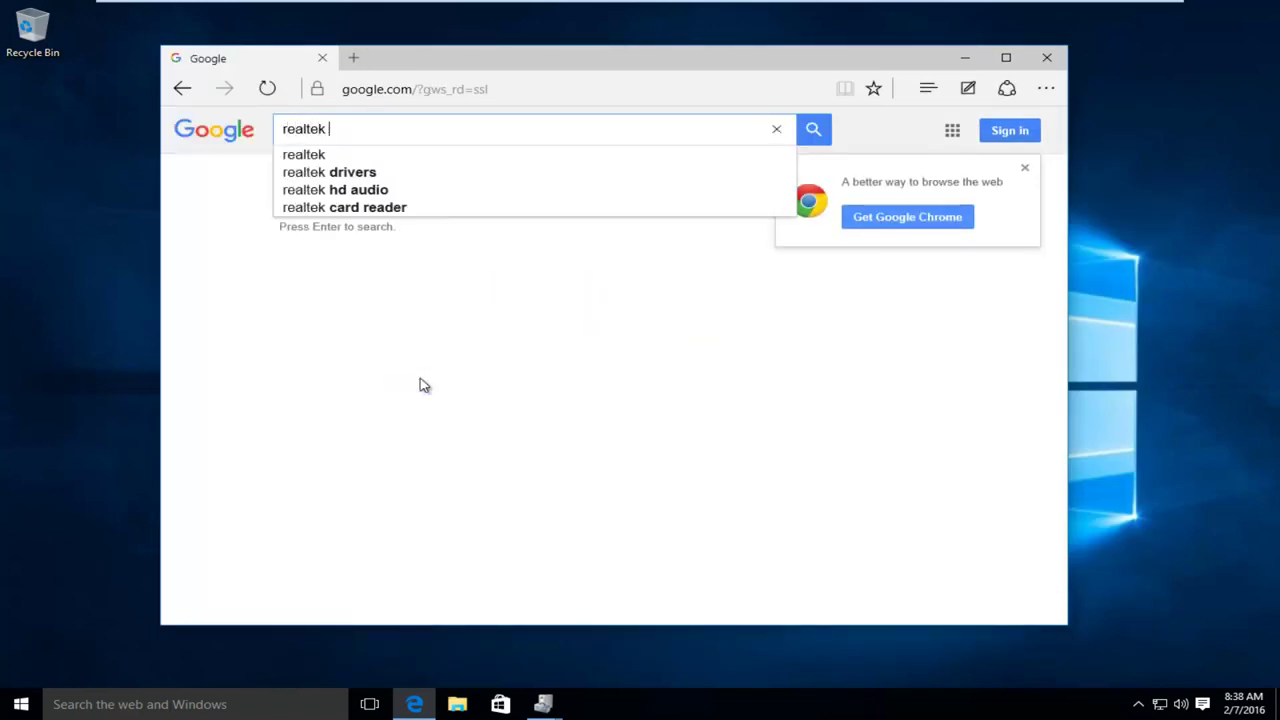
text(high defin)
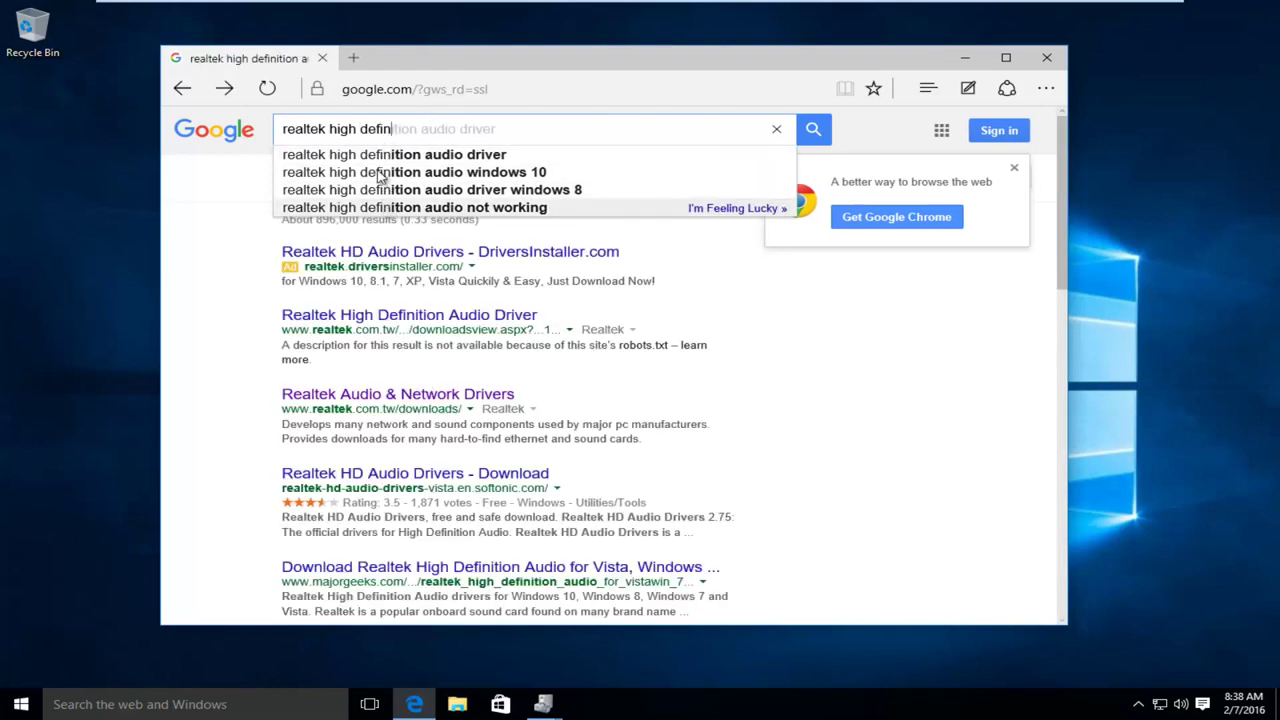
click(378, 157)
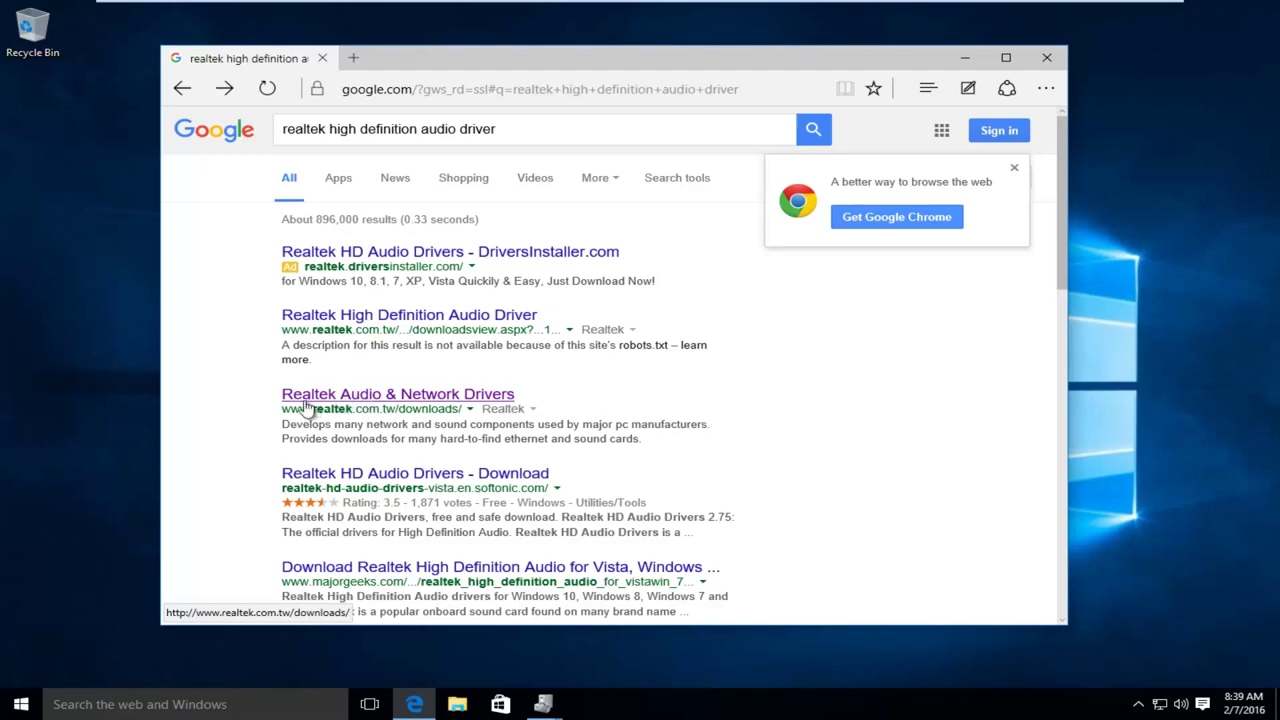
Try the Realtek Audio & Network Drivers page at realtek.com.tw/downloads, then close Edge
click(370, 403)
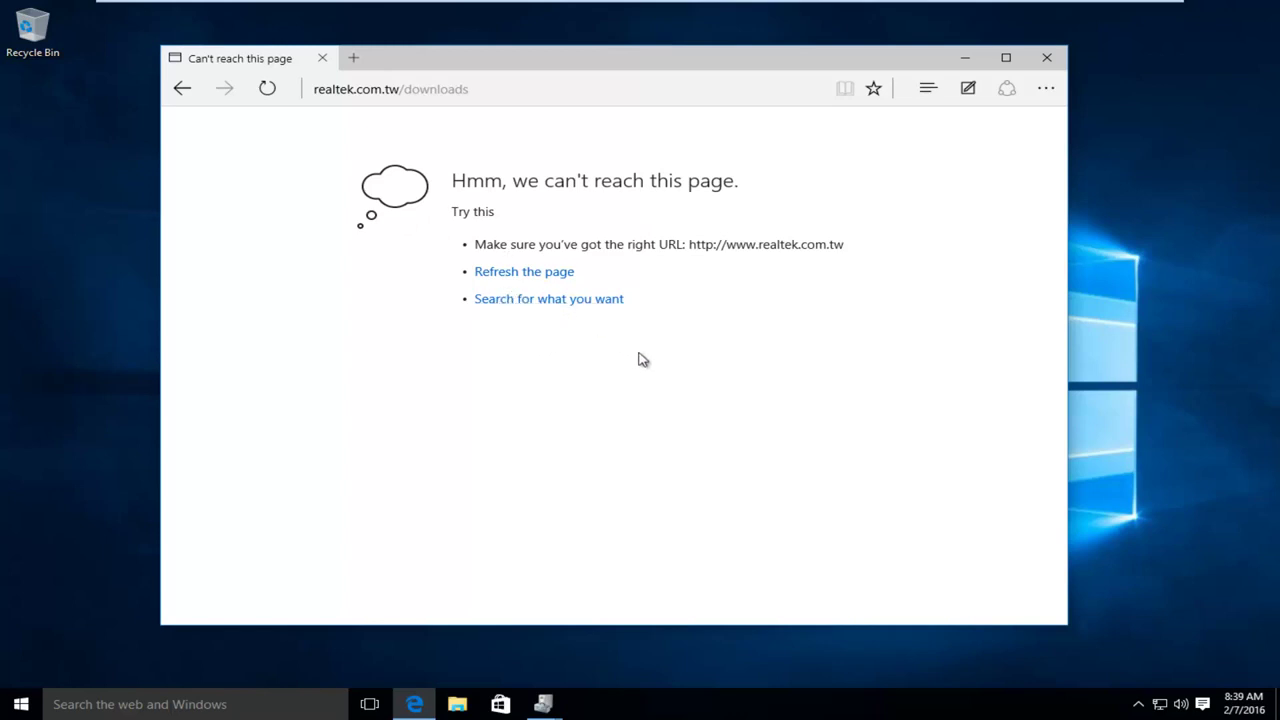
click(390, 90)
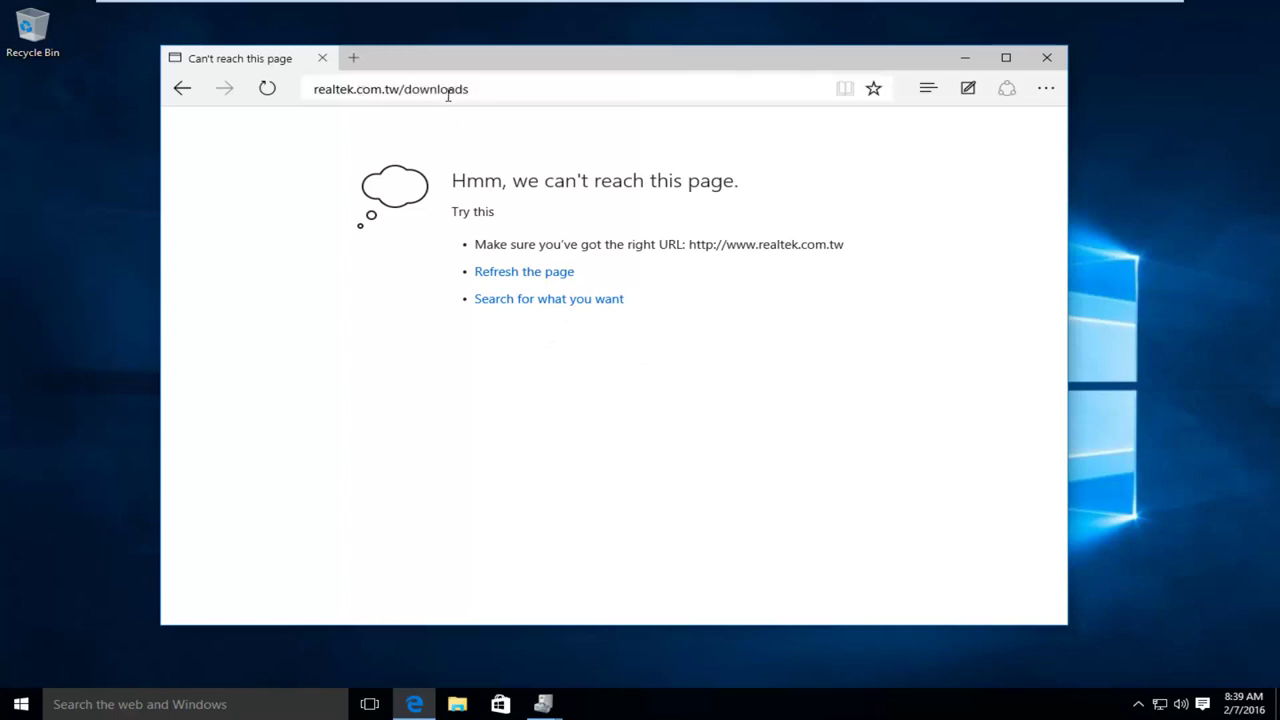
click(650, 296)
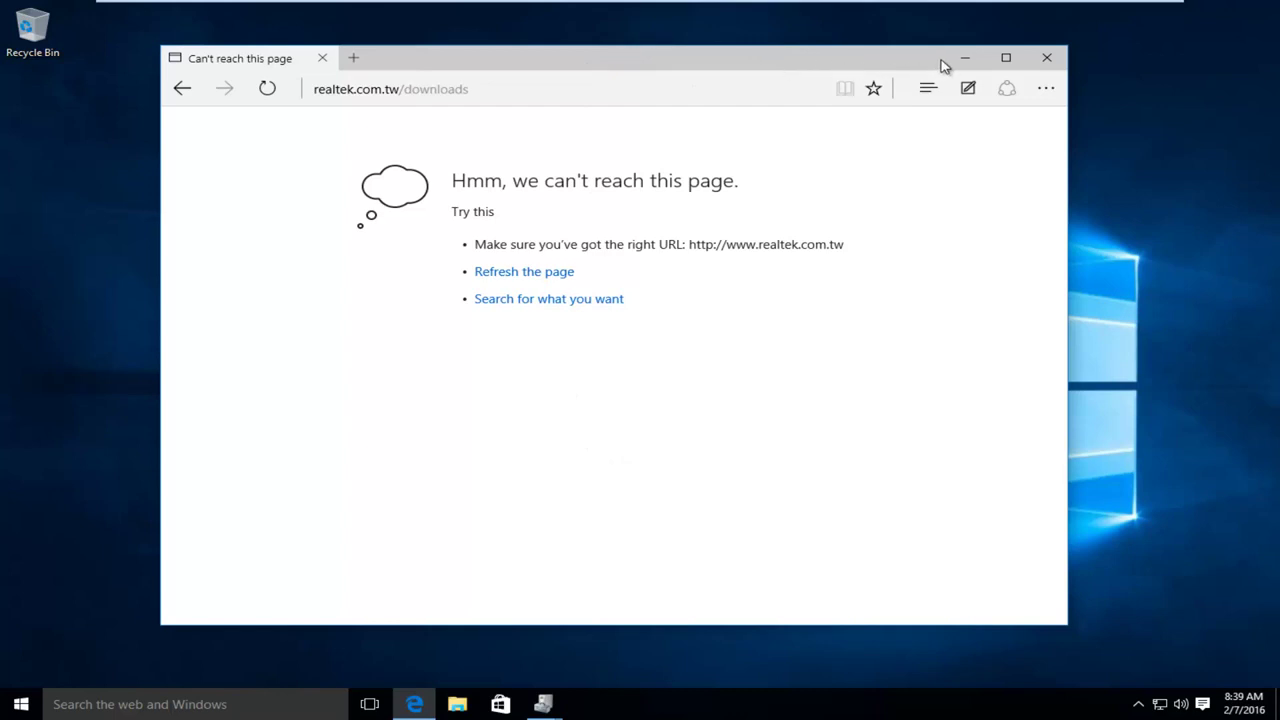
click(1044, 60)
Choose Browse my computer for driver software and select Desktop under This PC as the folder
drag(766, 159, 623, 126)
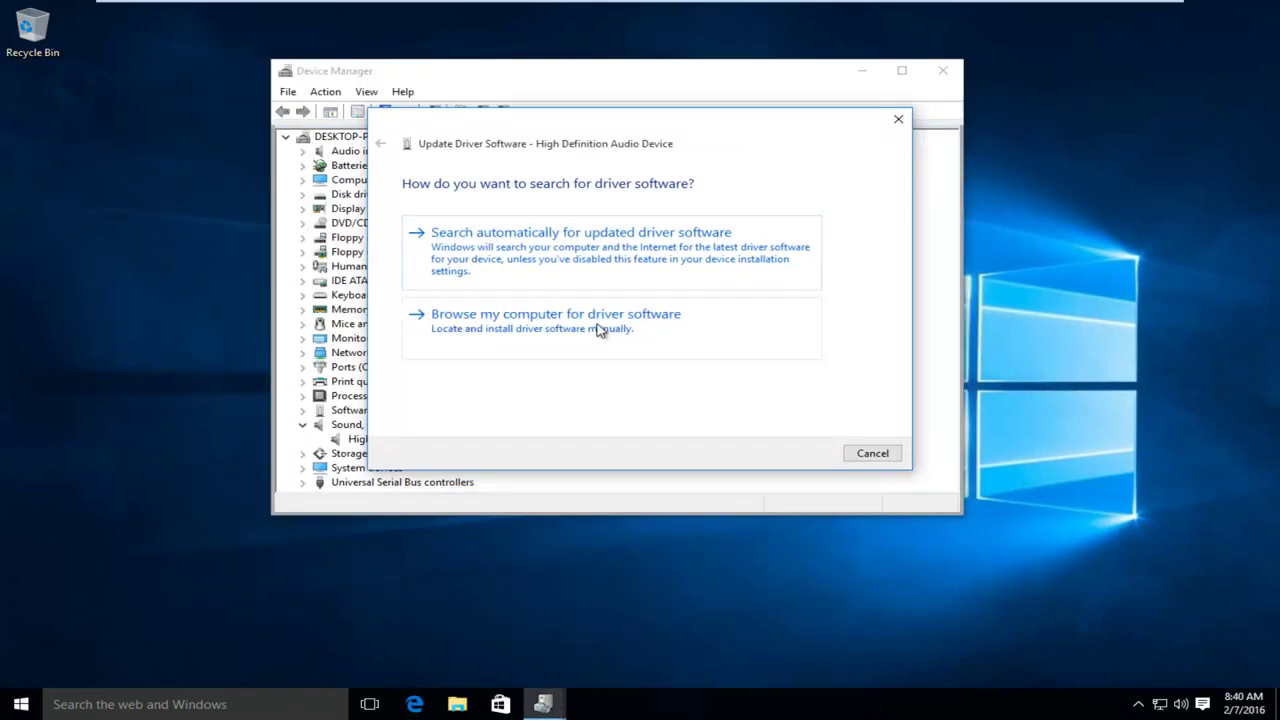
click(481, 326)
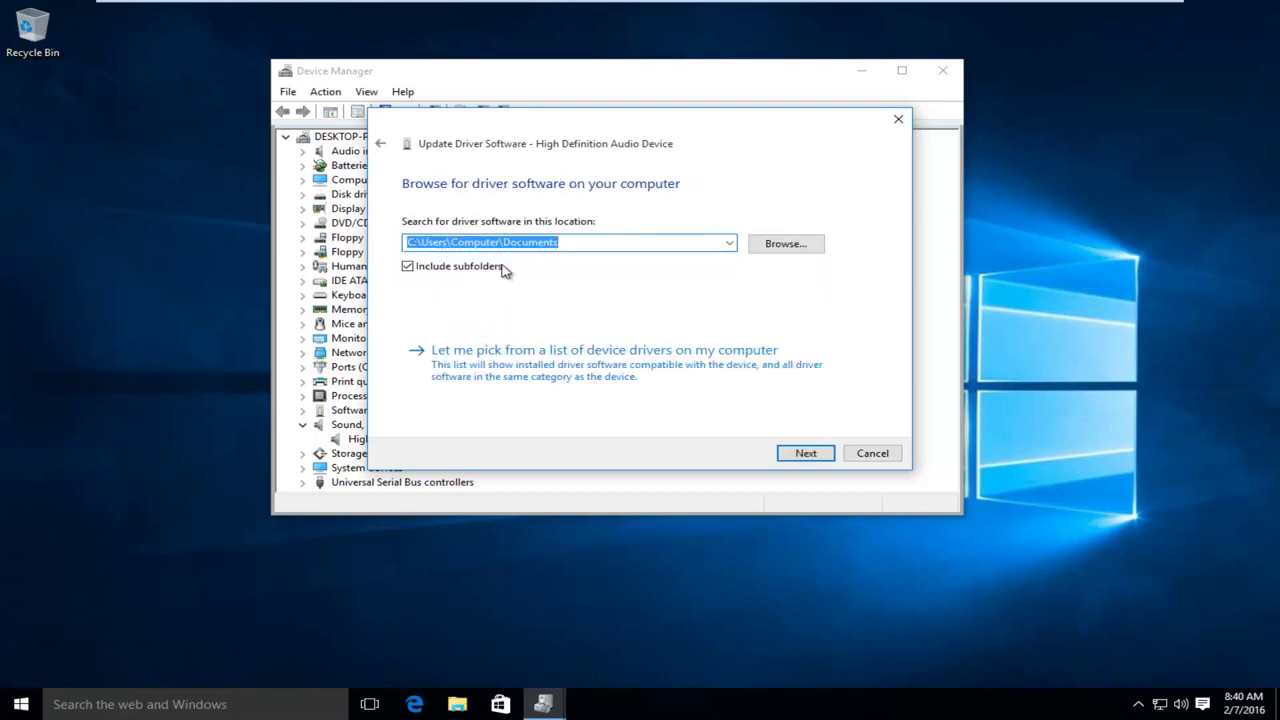
click(782, 249)
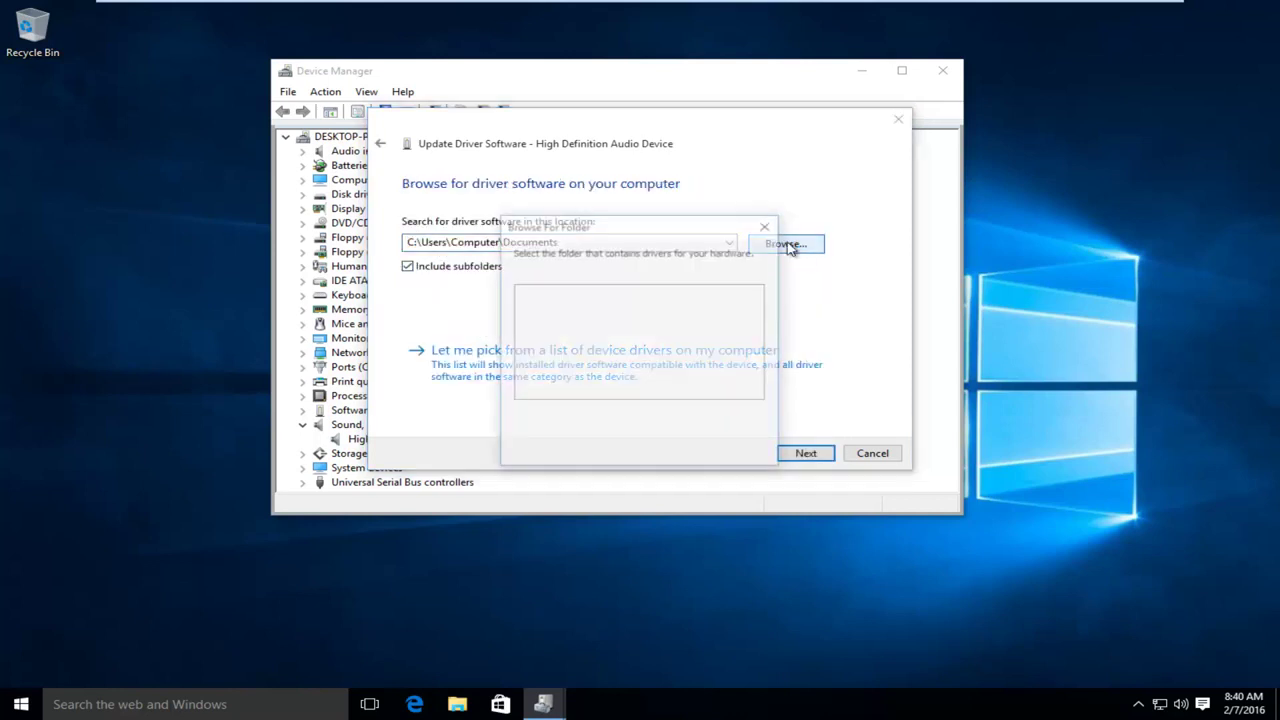
click(540, 292)
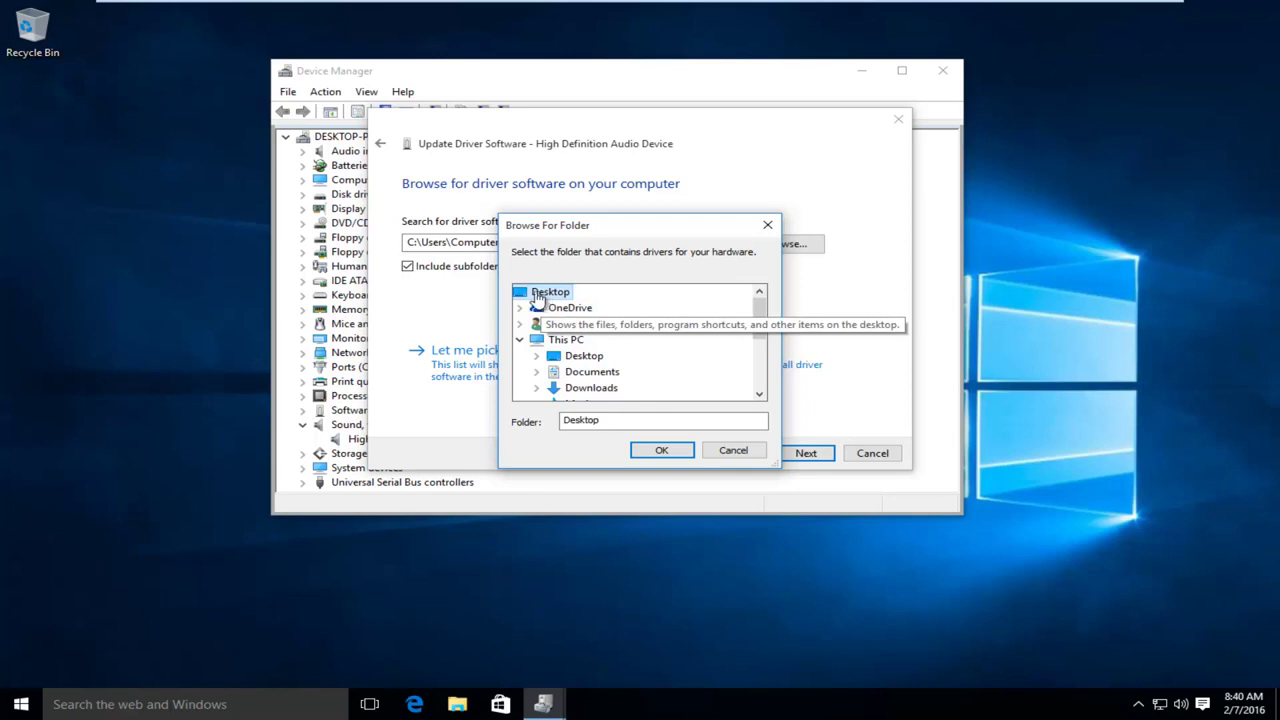
scroll(520, 310, down, 1)
click(528, 292)
click(532, 307)
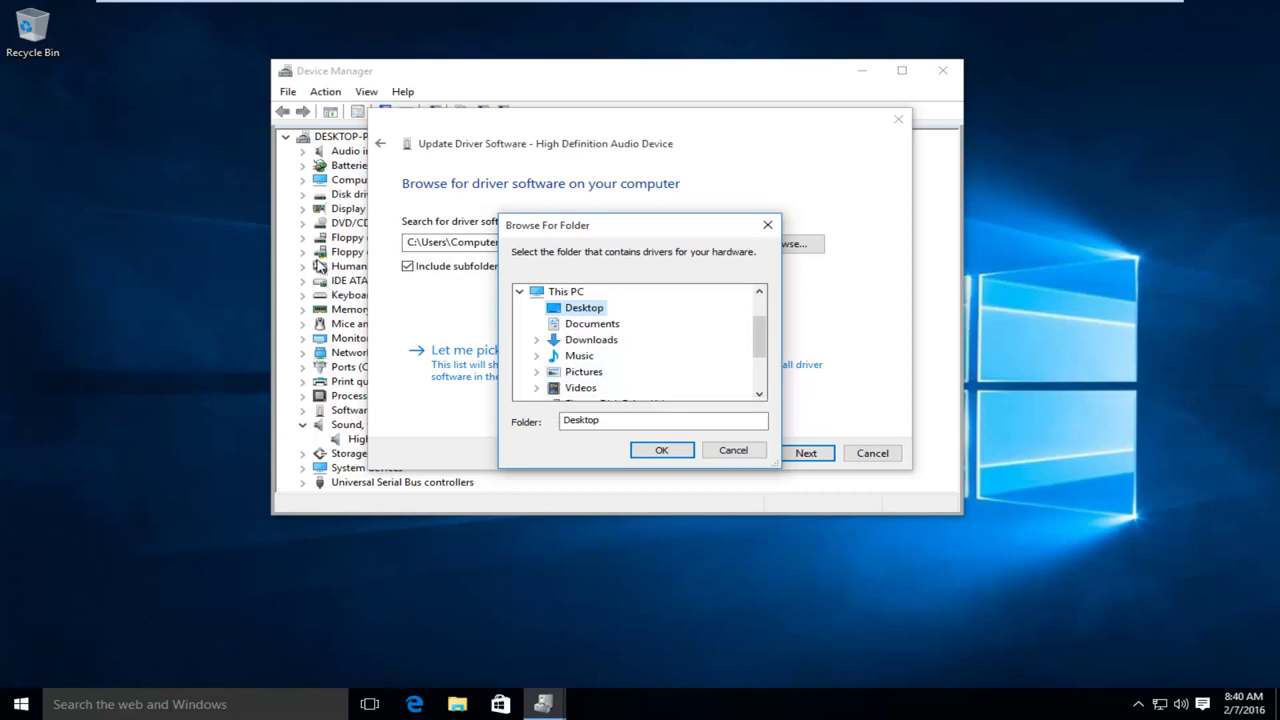
Cancel Browse For Folder, keeping C:\Users\Computer\Documents with subfolders as the search location
click(710, 446)
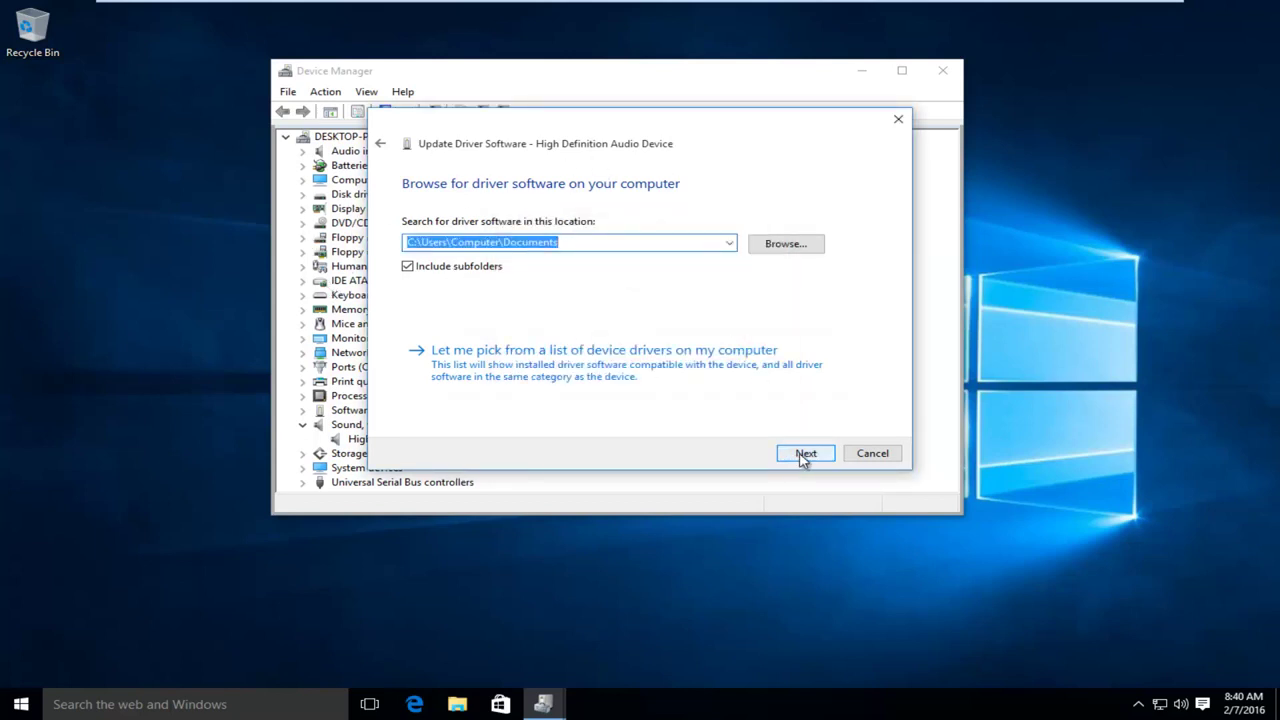